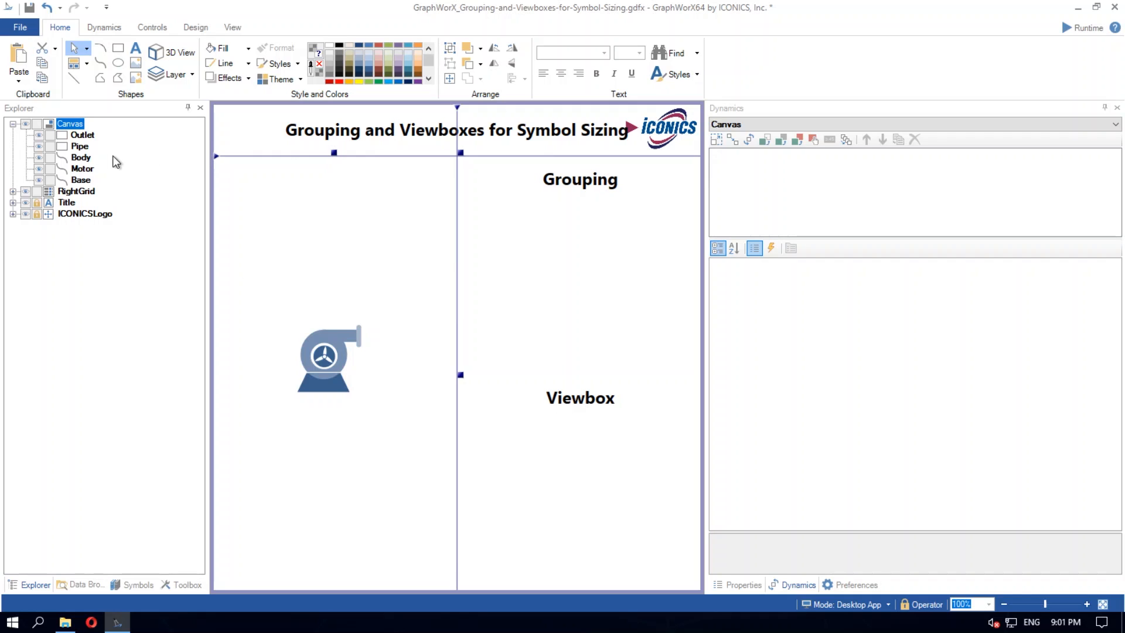
Try to enlarge the pump's Body shape on its own, and undo the resize
left_click(81, 157)
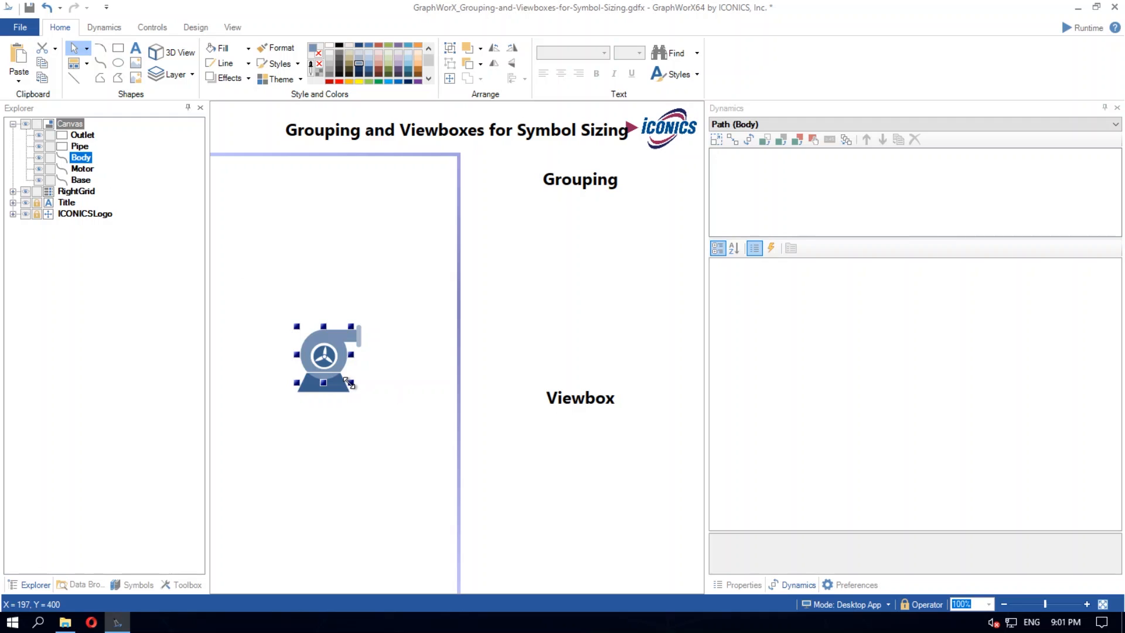
left_click_drag(350, 383, 361, 400)
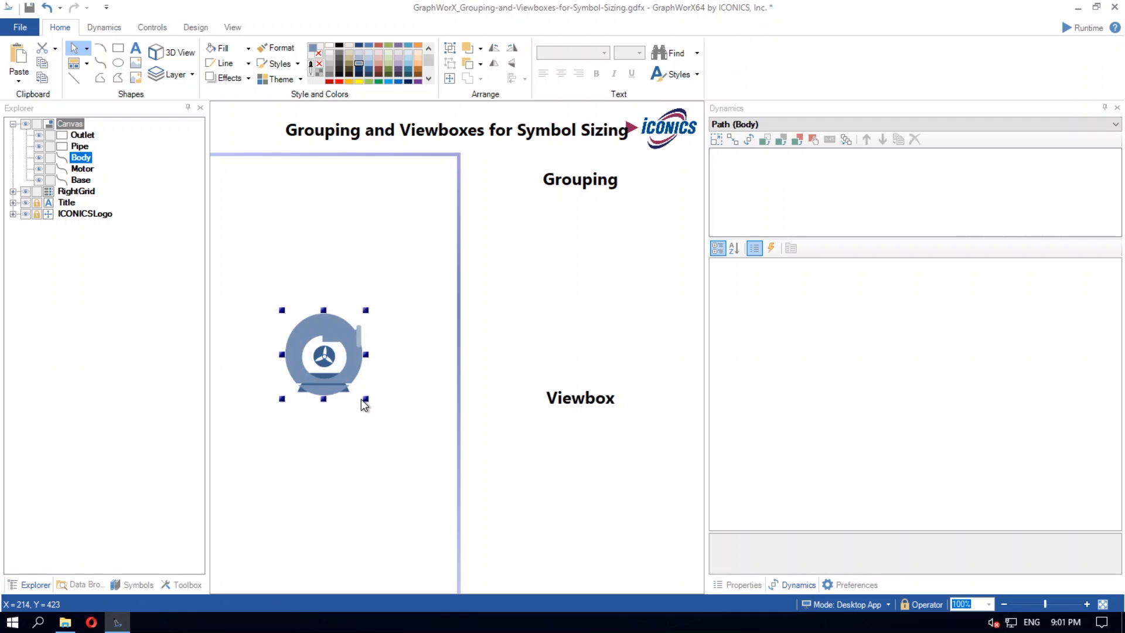
key("ctrl+z")
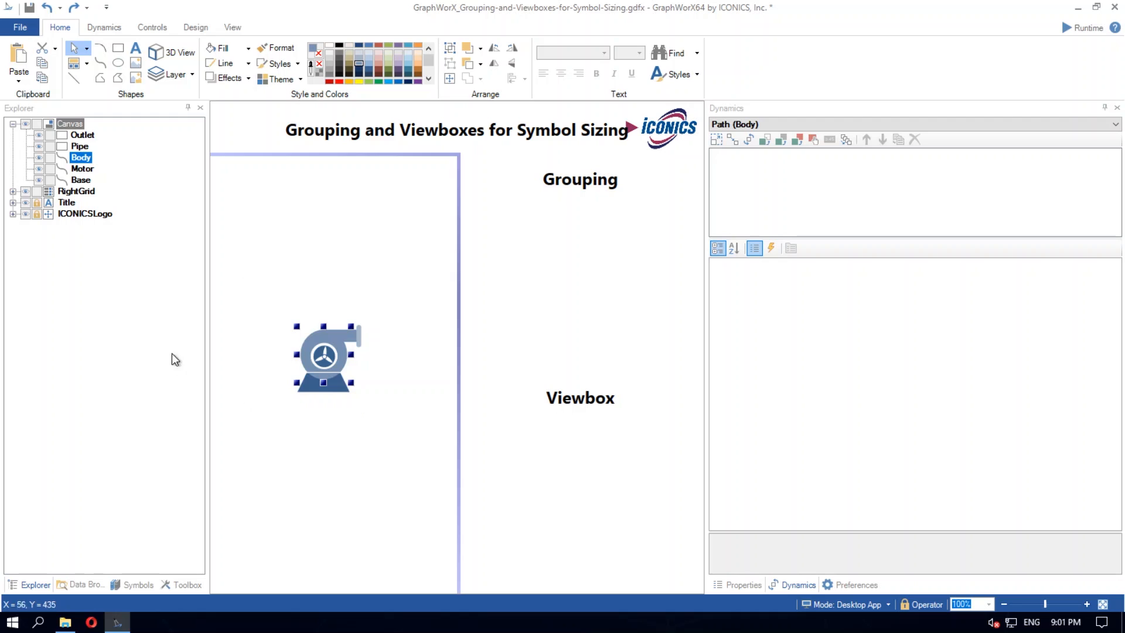
Group all five pump shapes and enlarge the group to about 141 wide by 148 high
left_click(316, 247)
left_click_drag(263, 308, 389, 436)
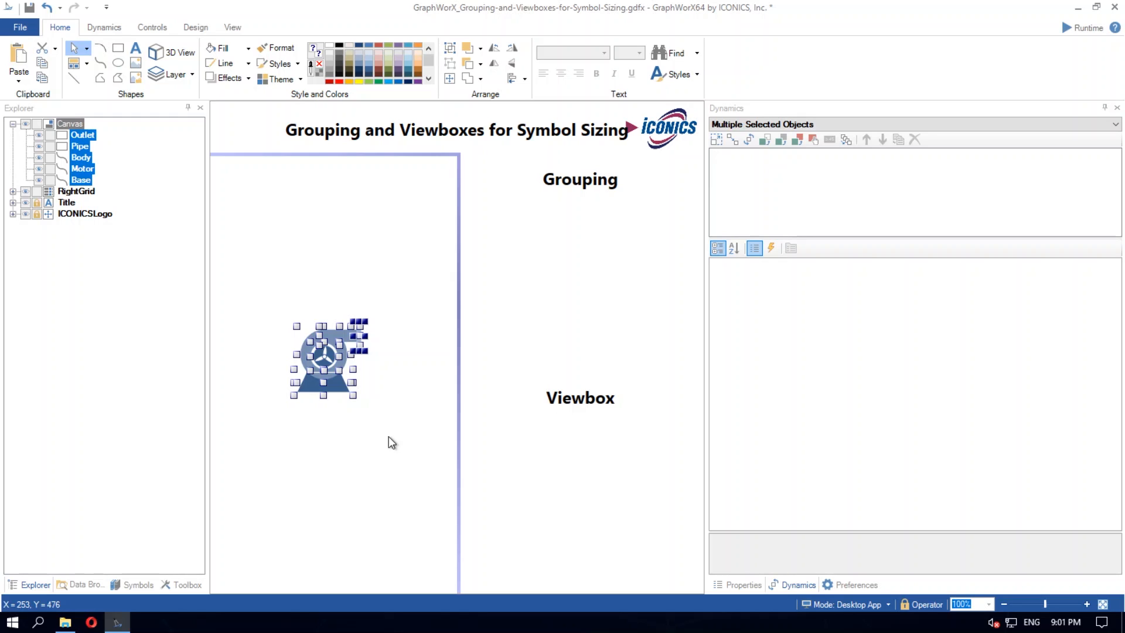
left_click(449, 49)
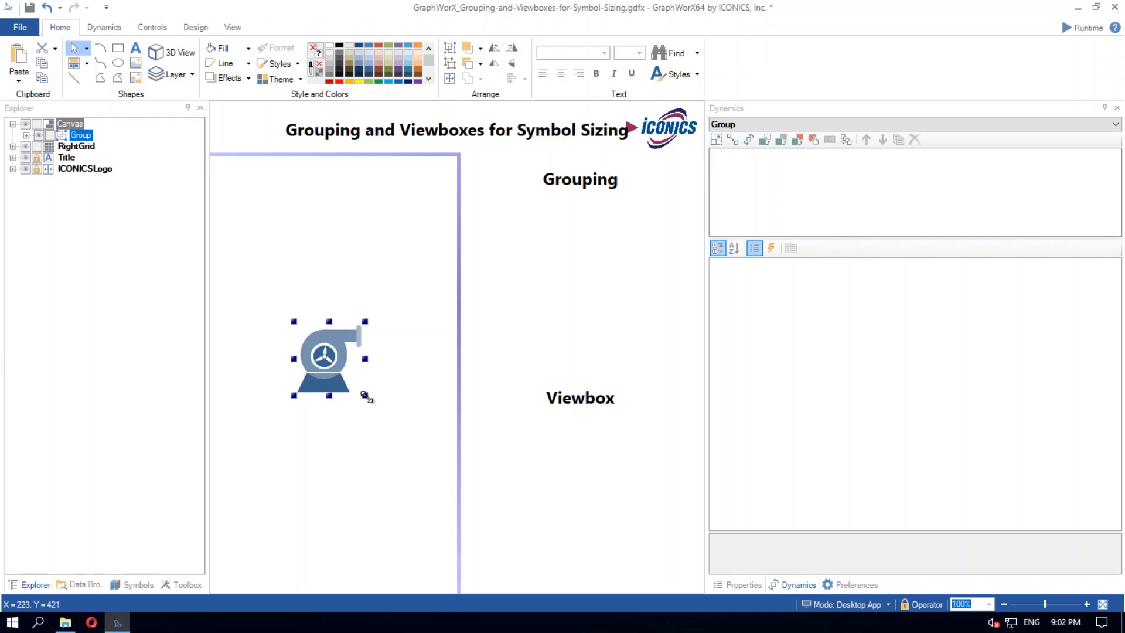
left_click_drag(366, 396, 383, 409)
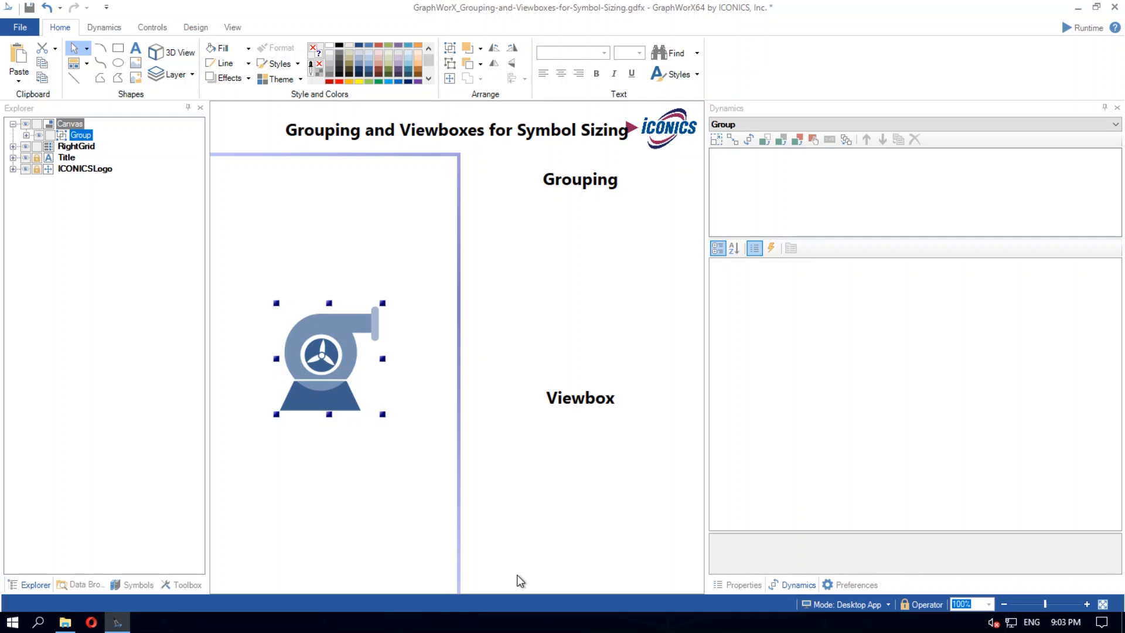
Expand the pump group's DescendantBounds property and enlarge the group to about 187 wide by 196 high
left_click(732, 585)
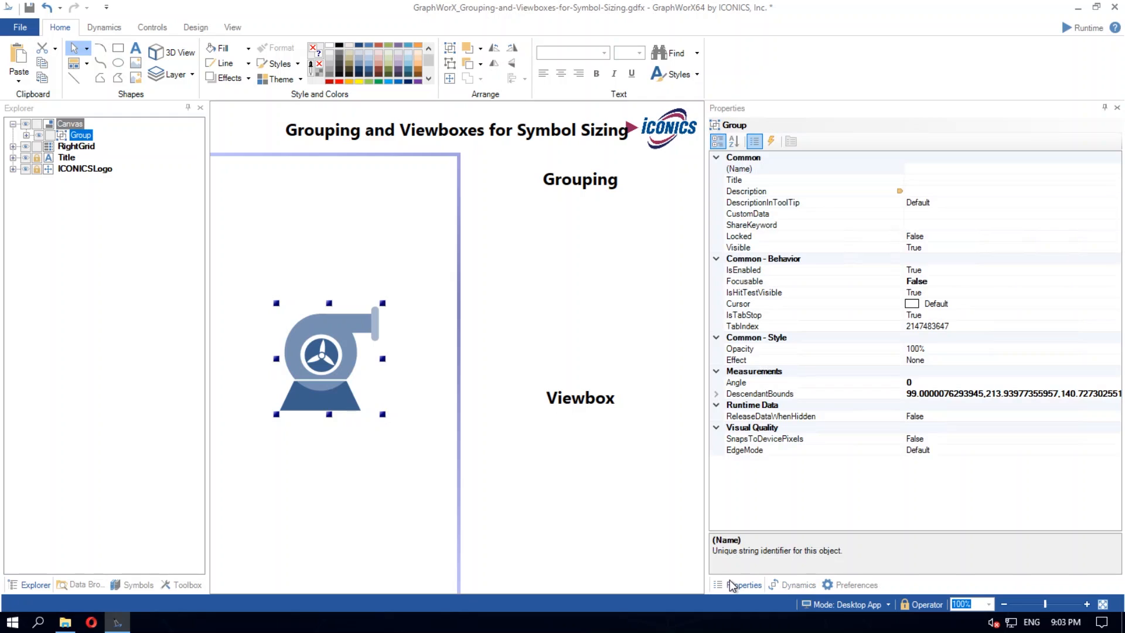
left_click(717, 396)
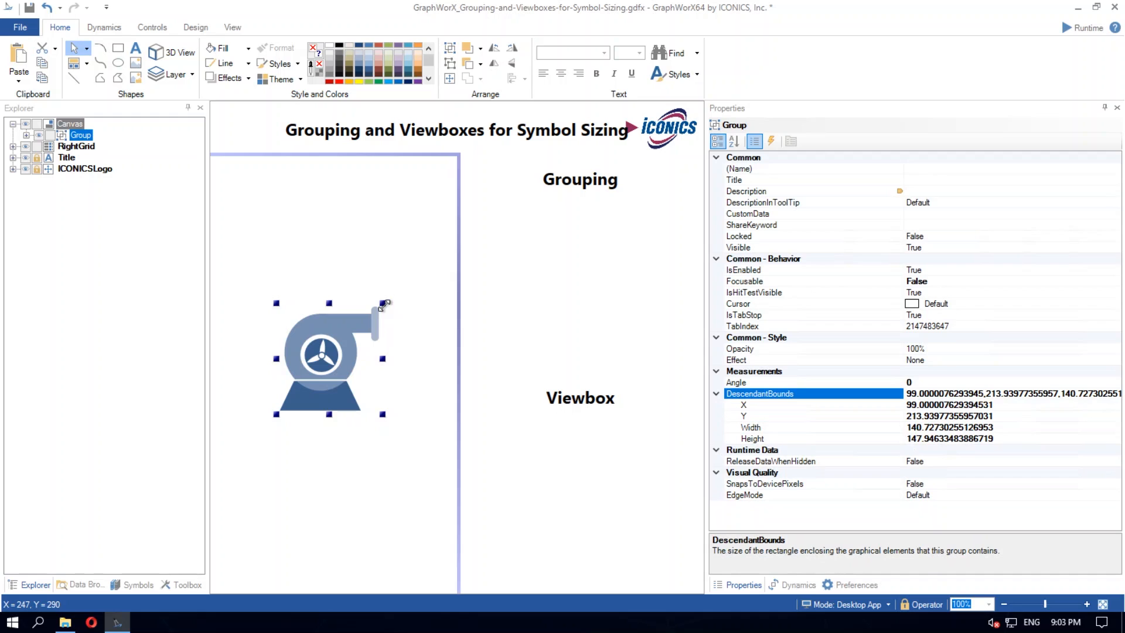
left_click_drag(385, 303, 398, 298)
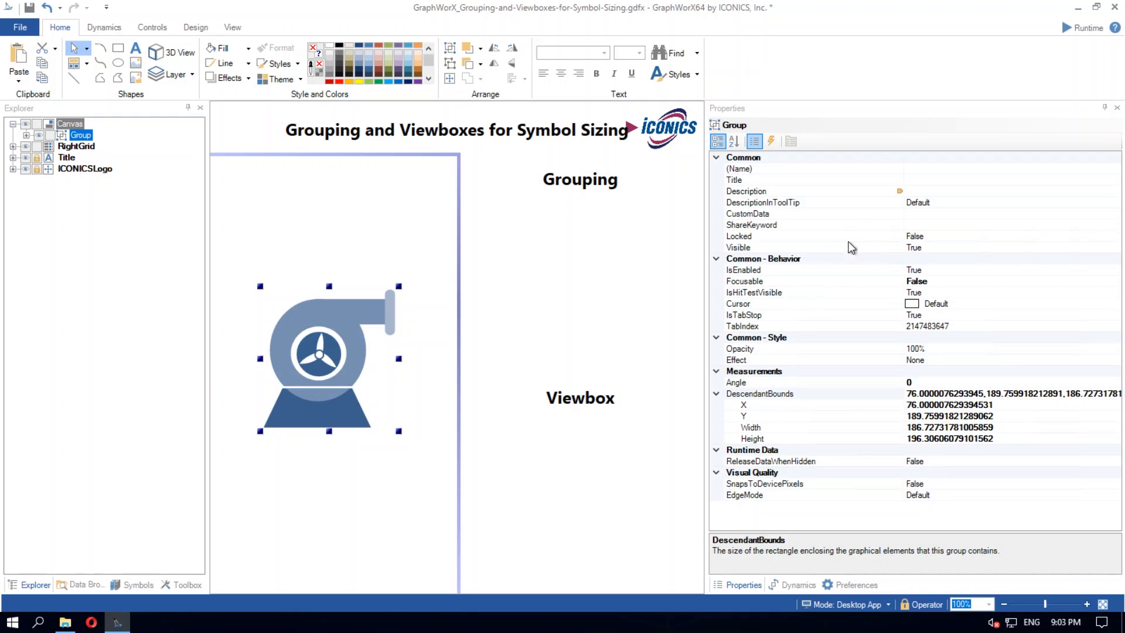
Add a Rotation dynamic to the whole pump group and preview it in runtime mode
left_click(785, 585)
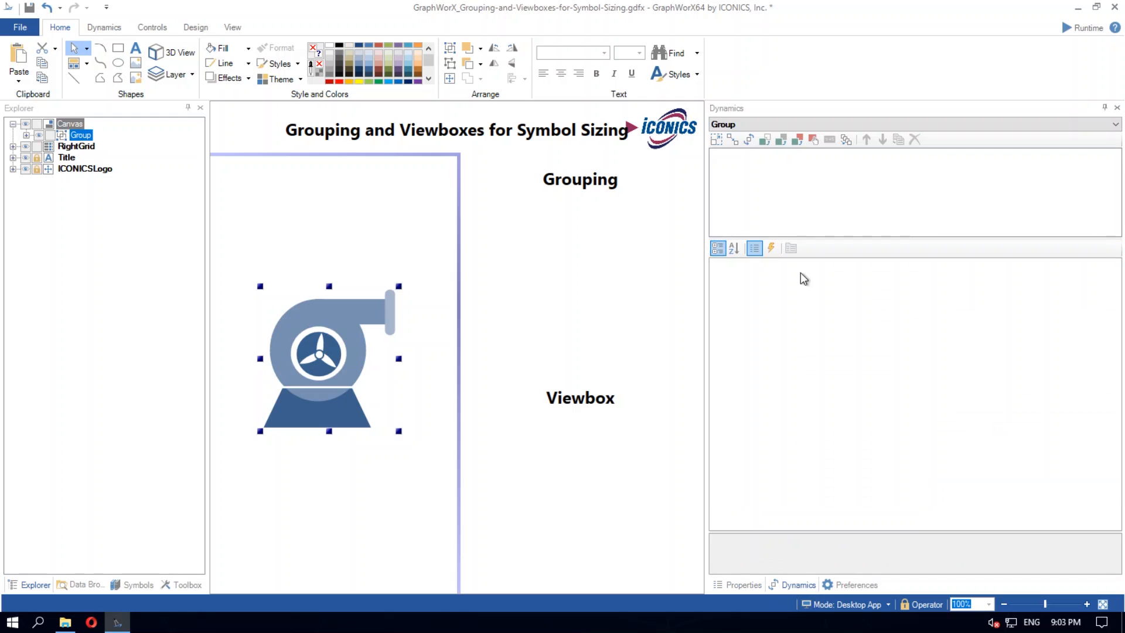
right_click(802, 205)
left_click(832, 237)
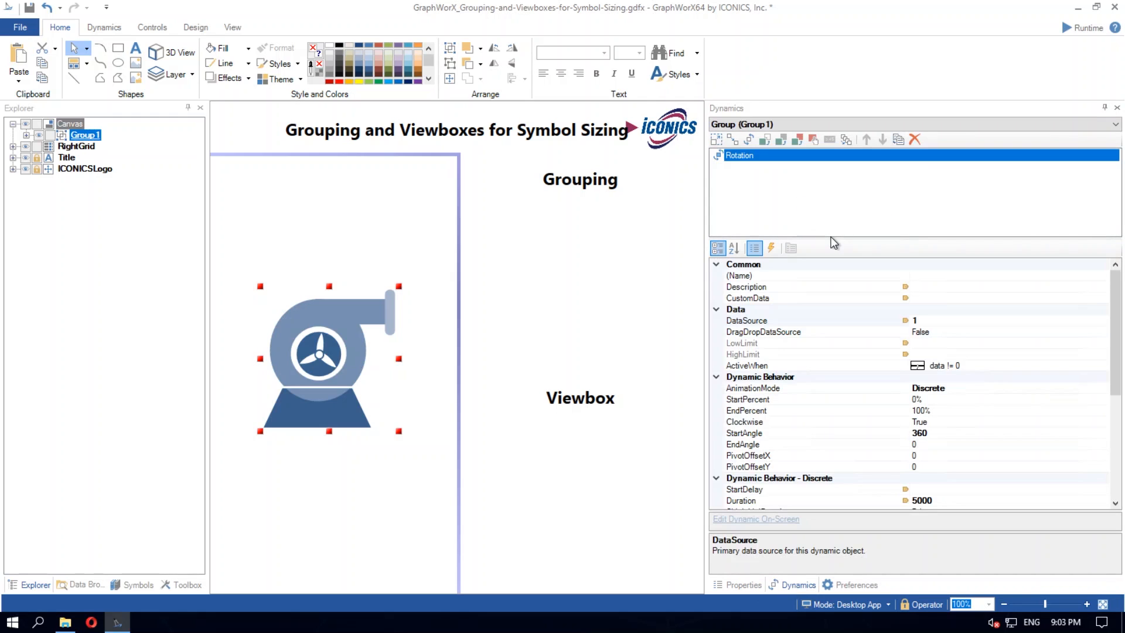
left_click(1066, 28)
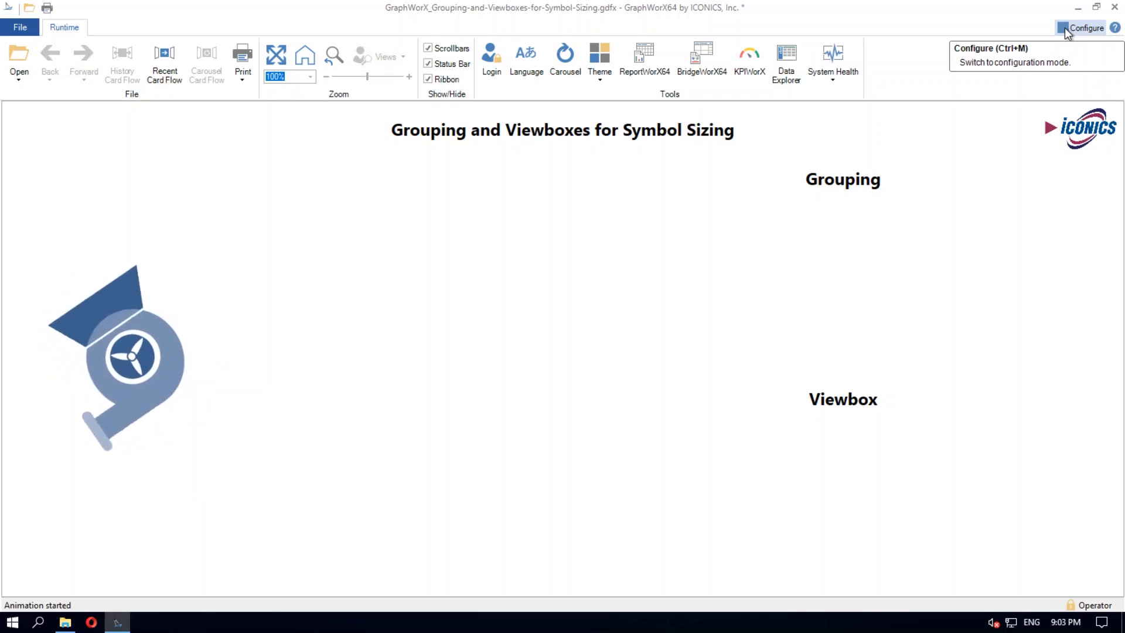
left_click(1066, 29)
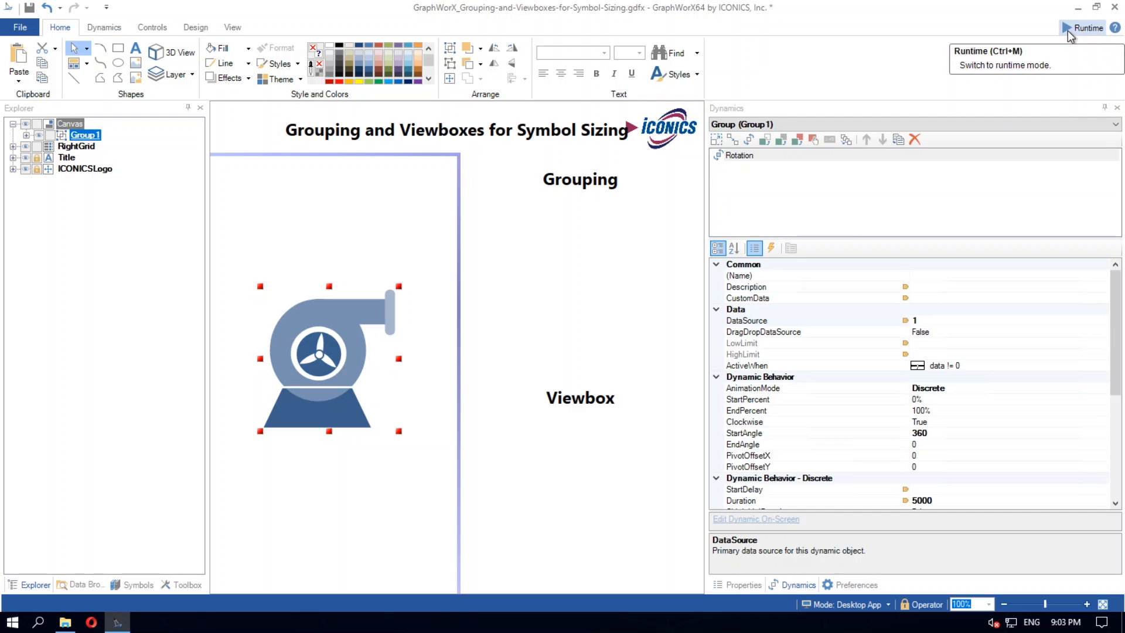
Delete the Rotation dynamic from the pump group
left_click(774, 155)
right_click(774, 157)
left_click(787, 167)
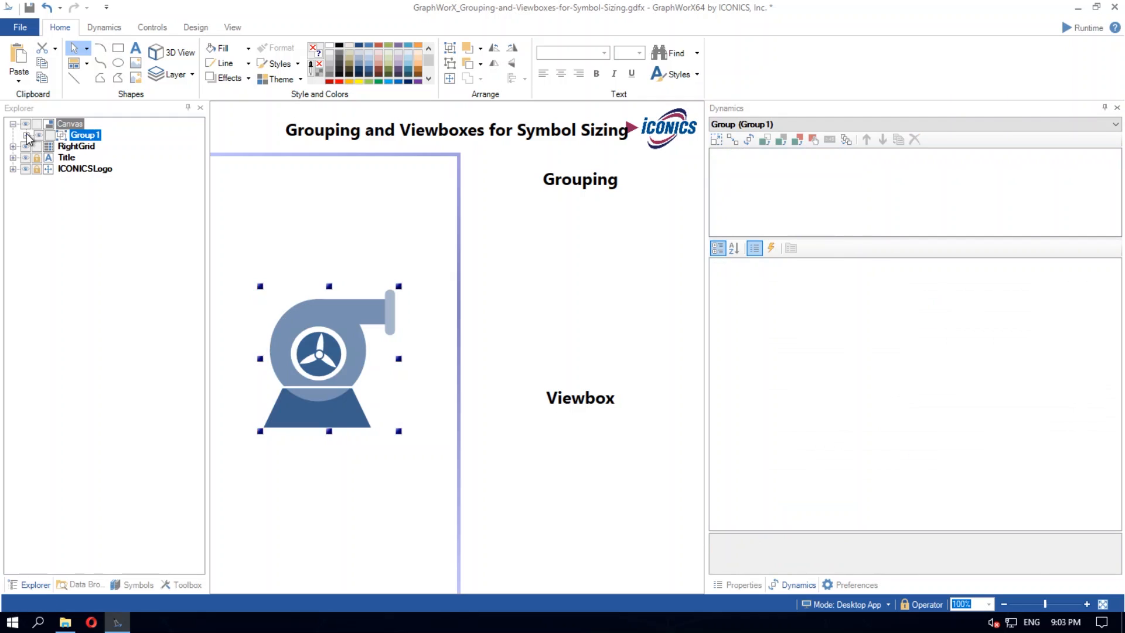
Add a Rotation dynamic to the Motor shape inside the group and preview it in runtime mode
left_click(26, 135)
left_click(95, 180)
right_click(778, 168)
left_click(811, 205)
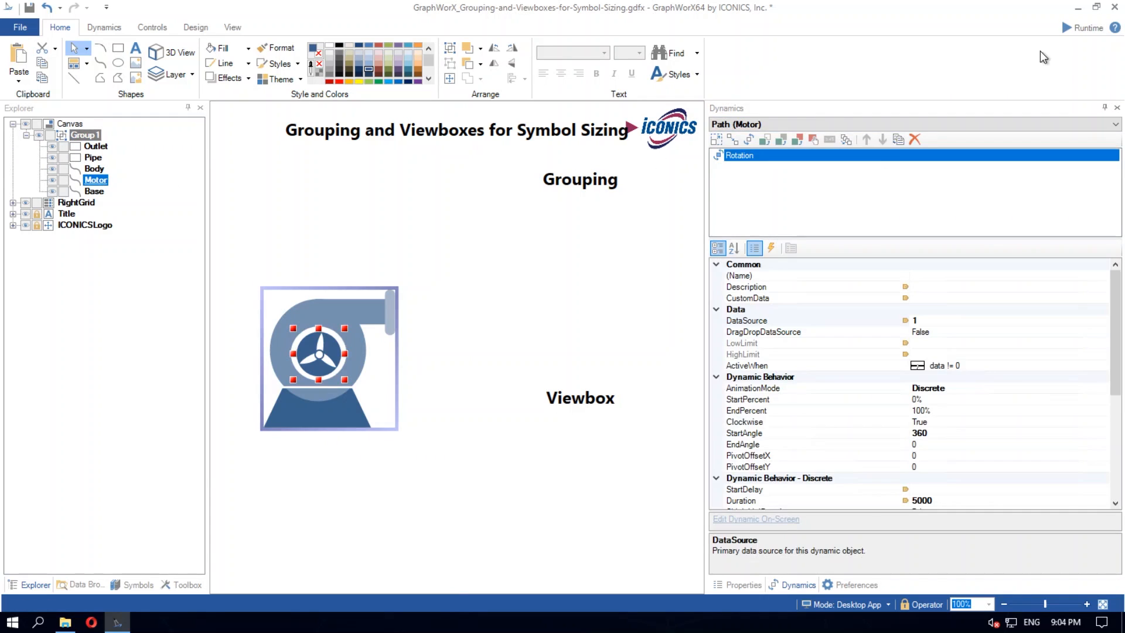
left_click(1079, 26)
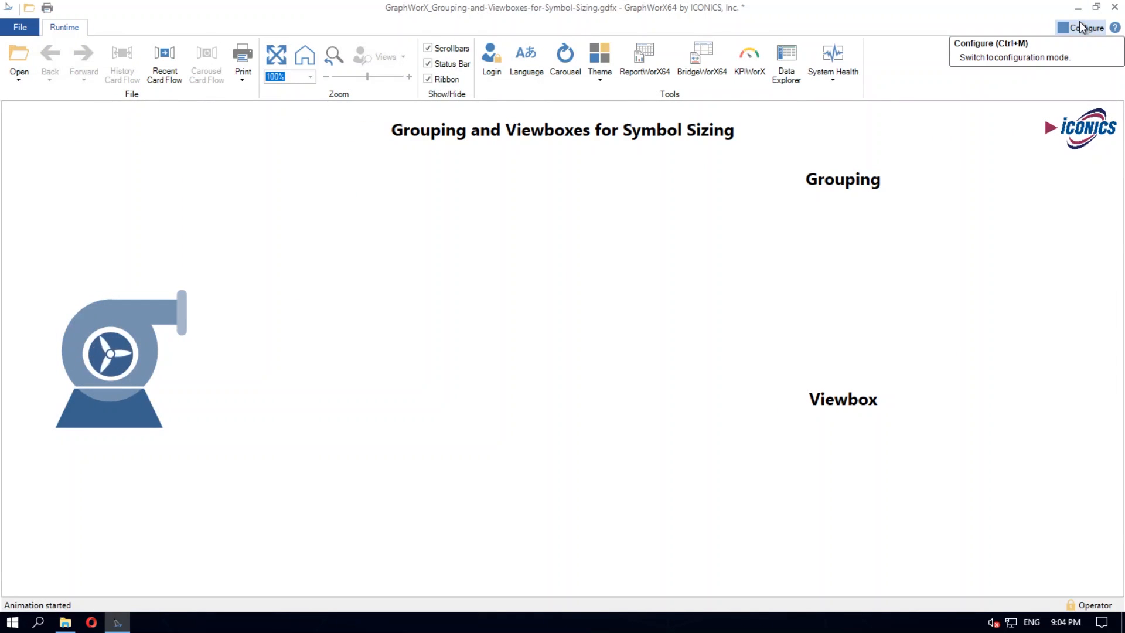
left_click(1081, 26)
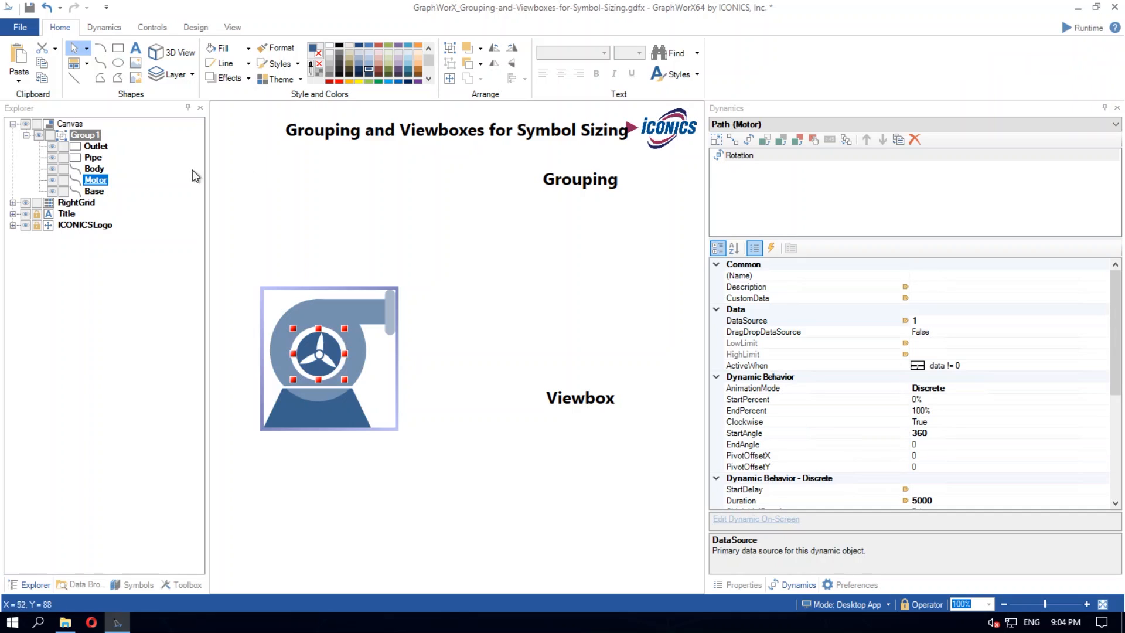
Group the Body and Pipe shapes inside the pump group and name the nested group Casing
left_click(95, 168)
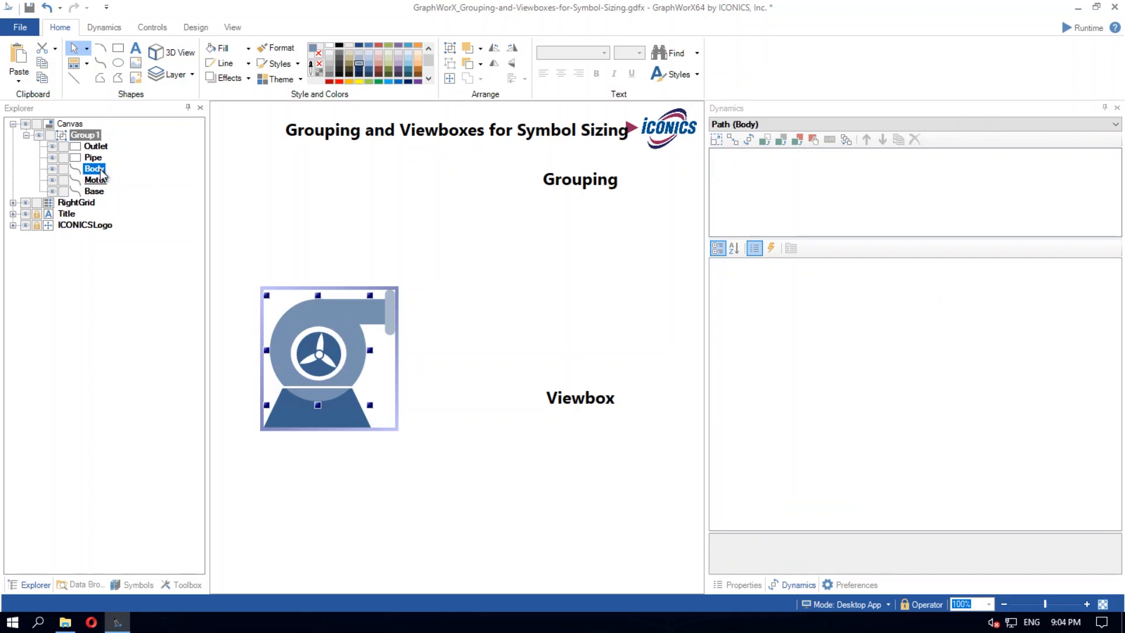
left_click(94, 158, "ctrl")
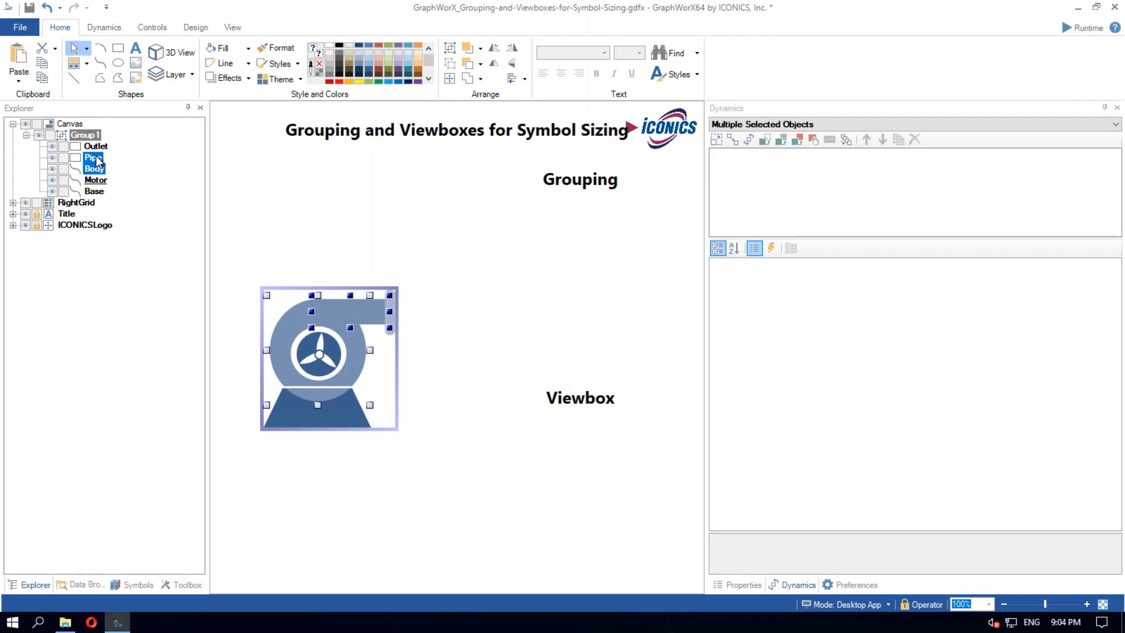
key("ctrl+g")
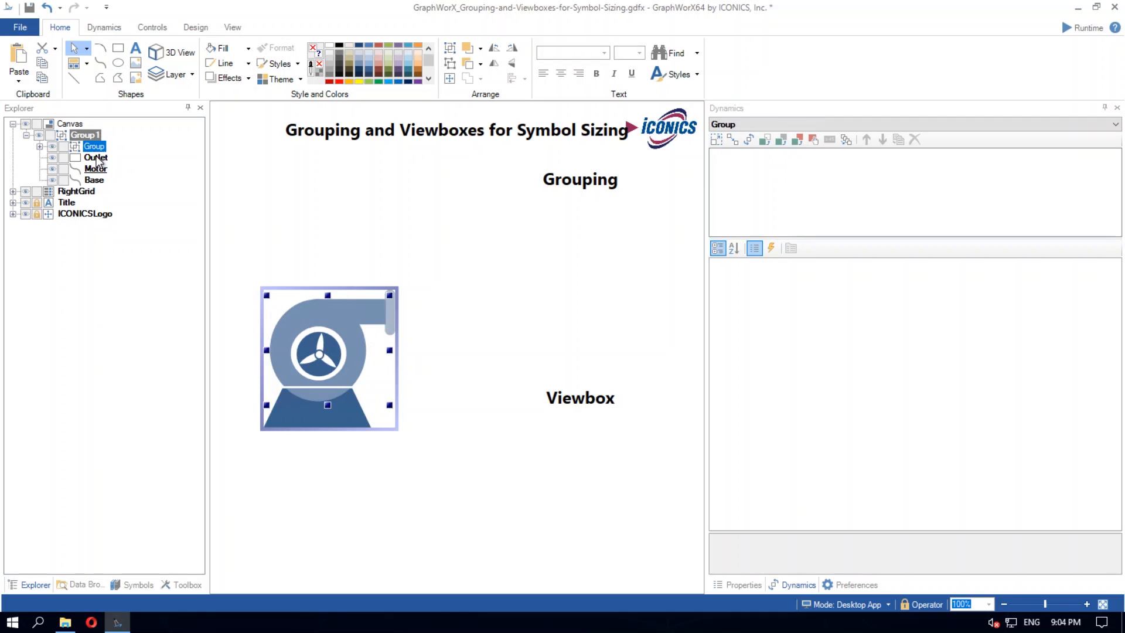
left_click(725, 589)
left_click(933, 168)
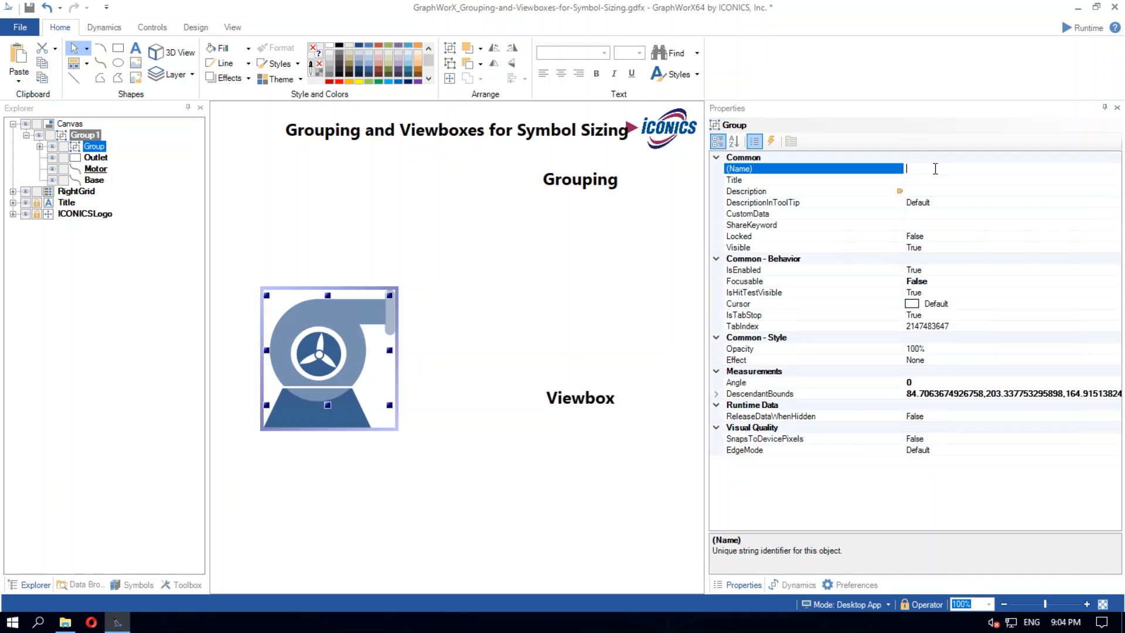
type("Casing")
key("Return")
Rename the outer group as Pump
left_click(94, 136)
left_click_drag(953, 170, 849, 171)
type("Pumo")
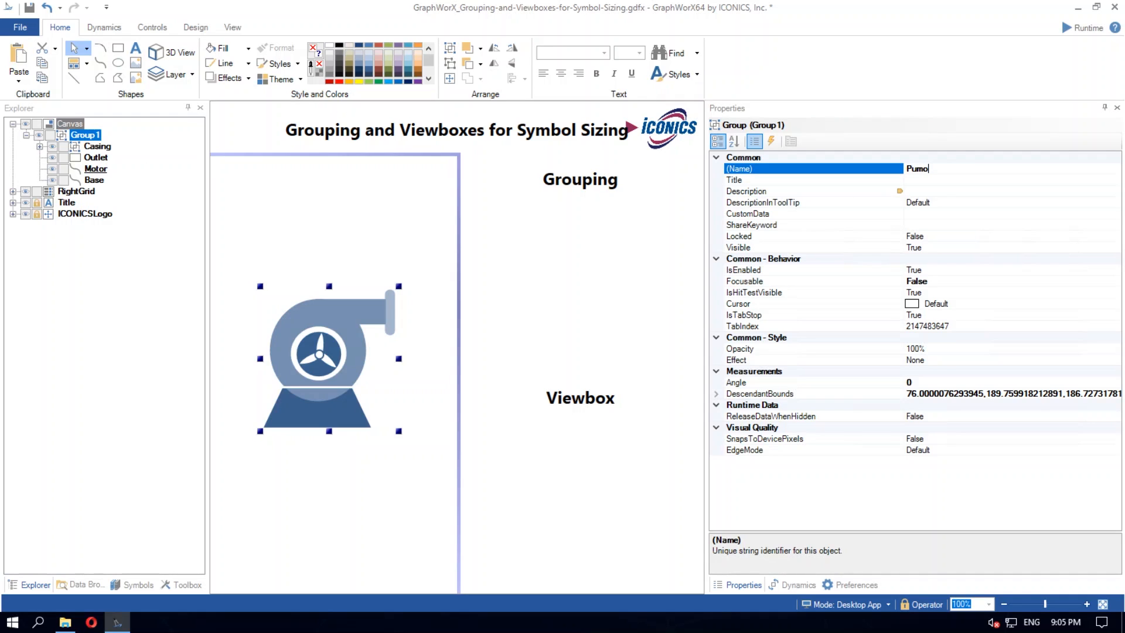
key("BackSpace")
type("p")
key("Return")
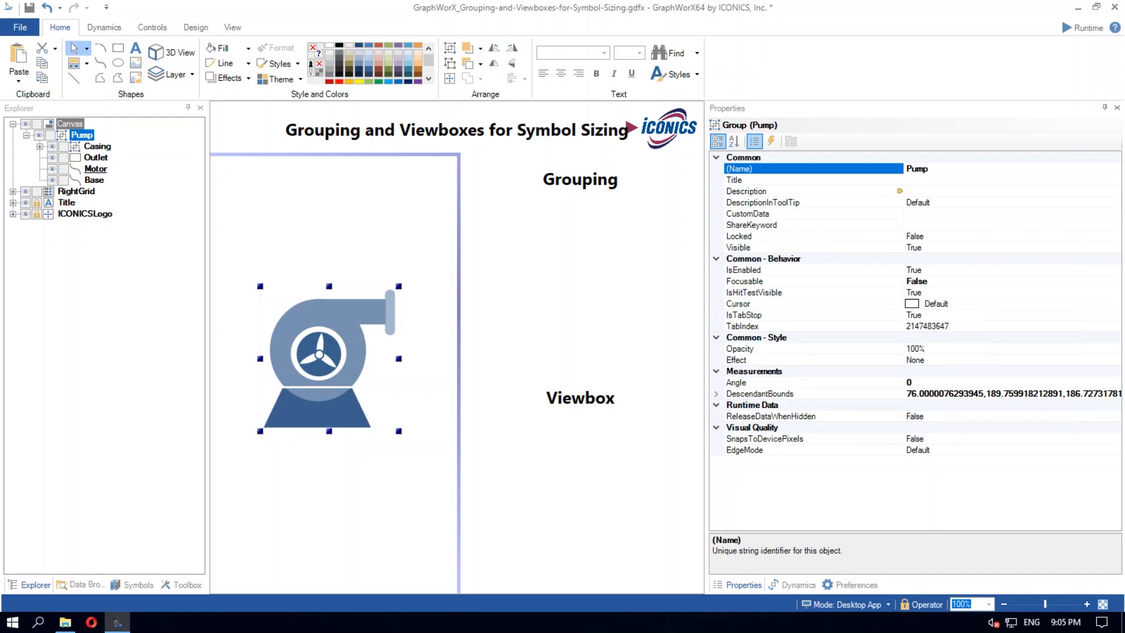
Wrap the Pump group in a Viewbox and enlarge the Viewbox to about 293 wide by 308 high
left_click(450, 79)
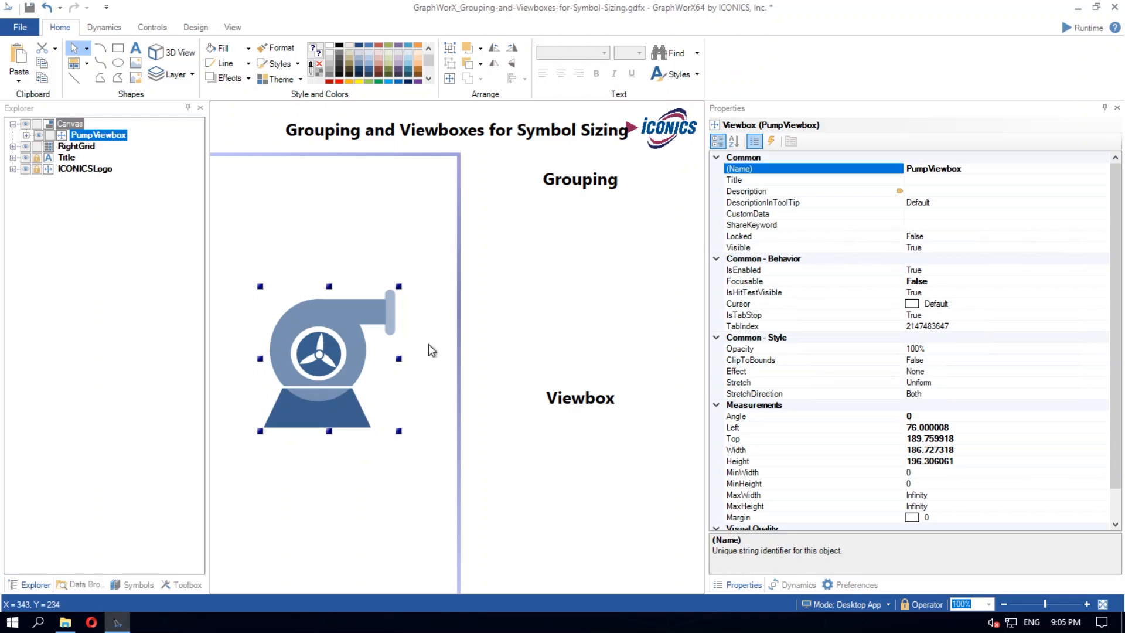
left_click(399, 430)
left_click_drag(399, 431, 439, 460)
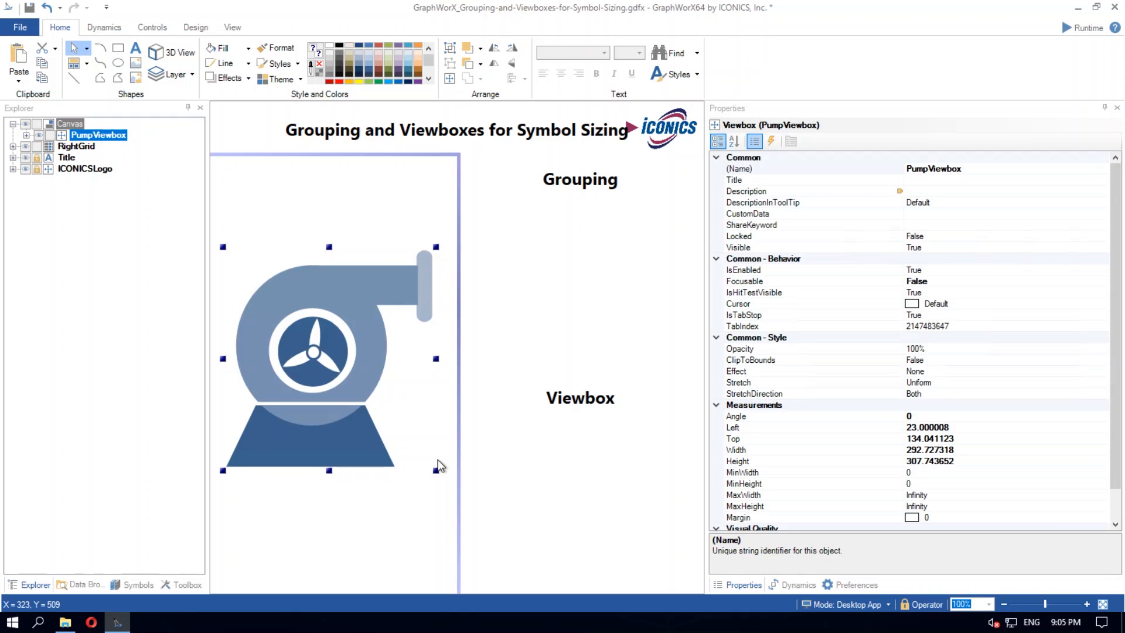
Copy the Pump group from inside its Viewbox and paste it into the grid area under the Grouping heading
left_click(25, 135)
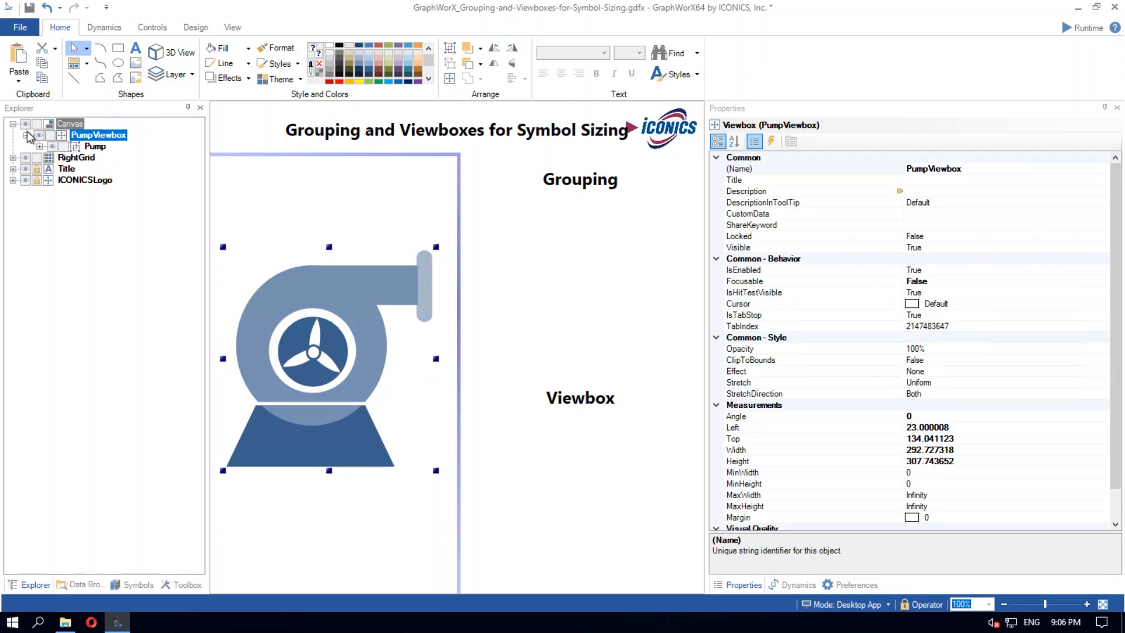
right_click(103, 146)
left_click(130, 207)
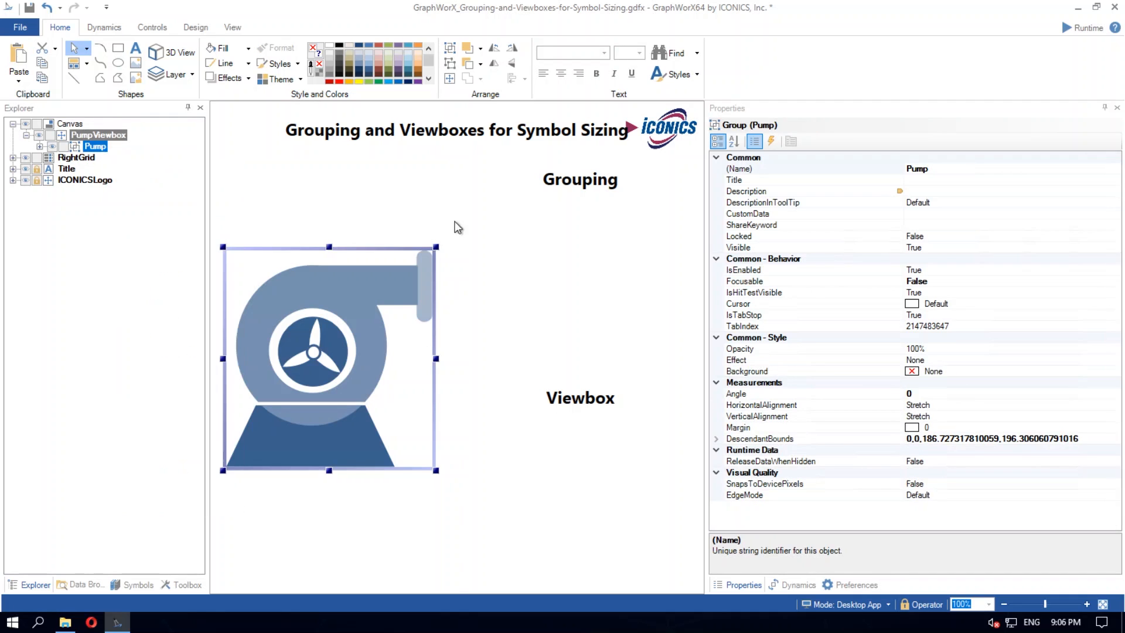
left_click(585, 252)
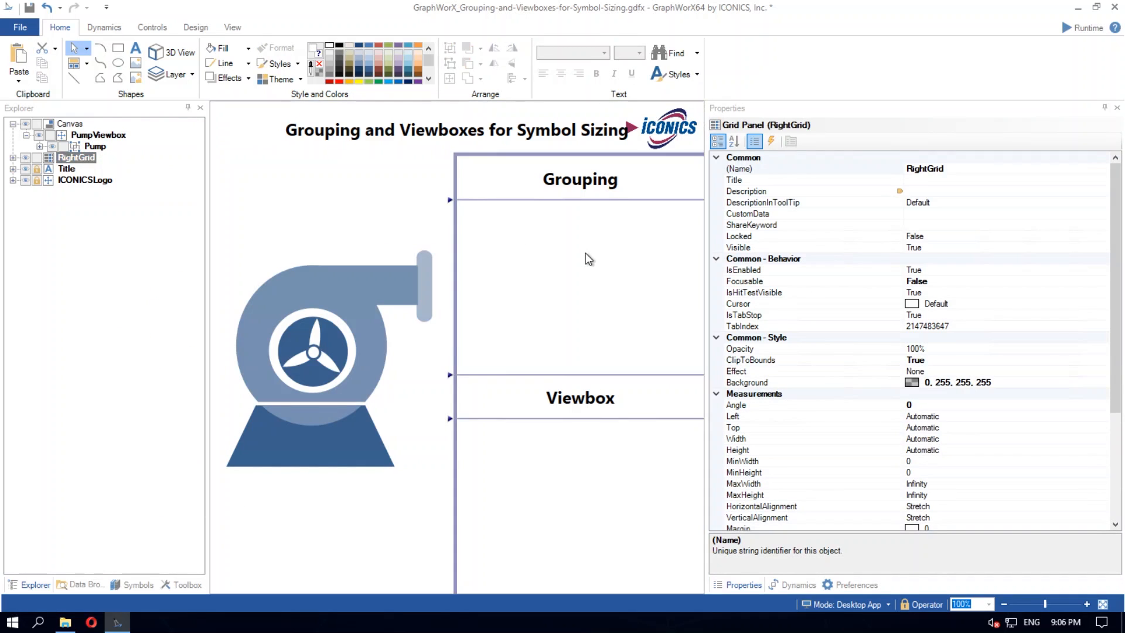
right_click(585, 252)
left_click(614, 306)
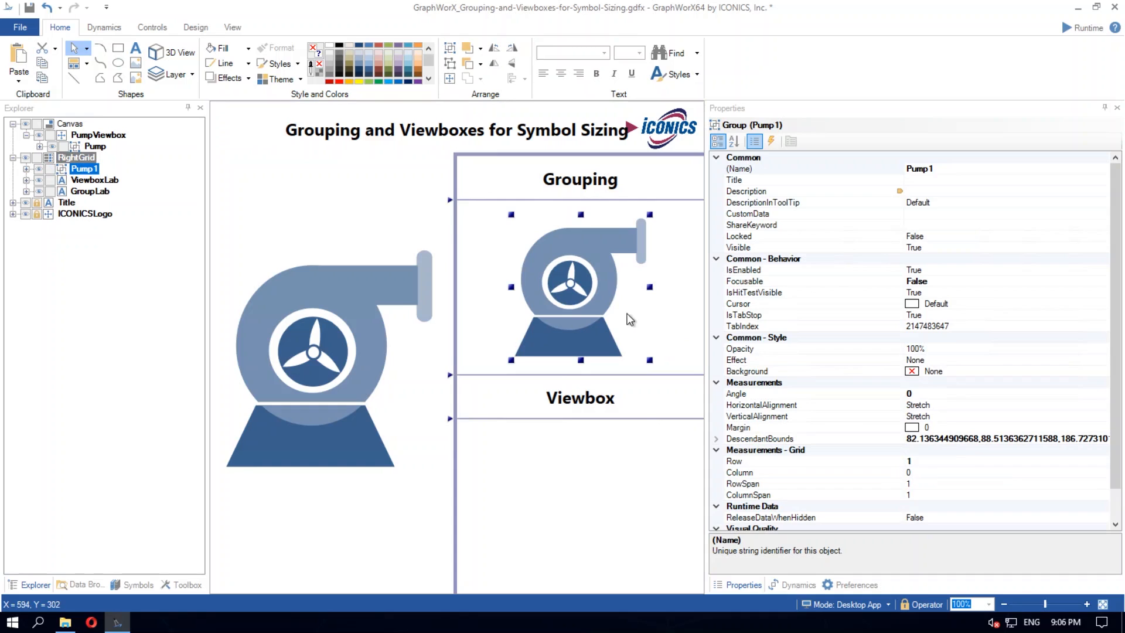
Shrink the pasted pump under the Grouping heading to about 147 wide
left_click(607, 479)
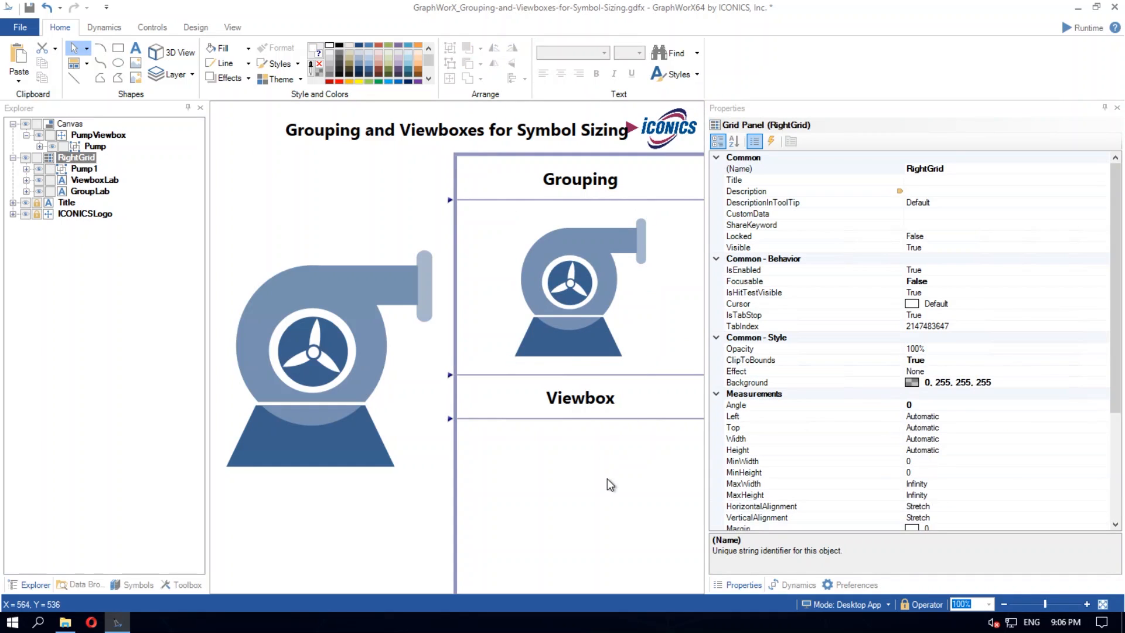
left_click(584, 251)
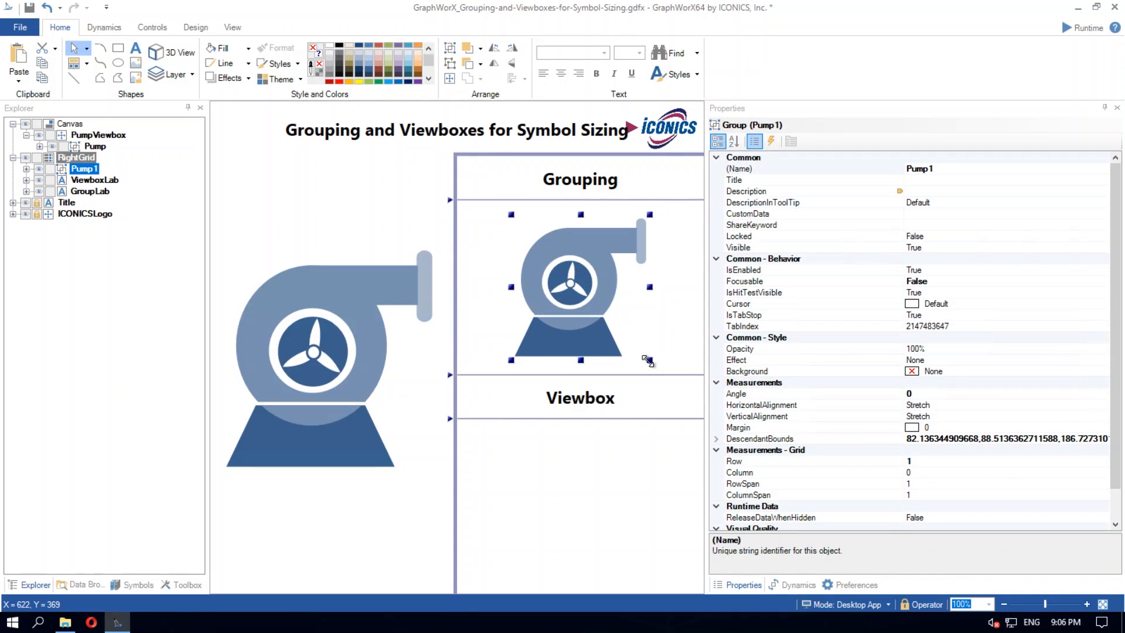
left_click_drag(648, 360, 639, 381)
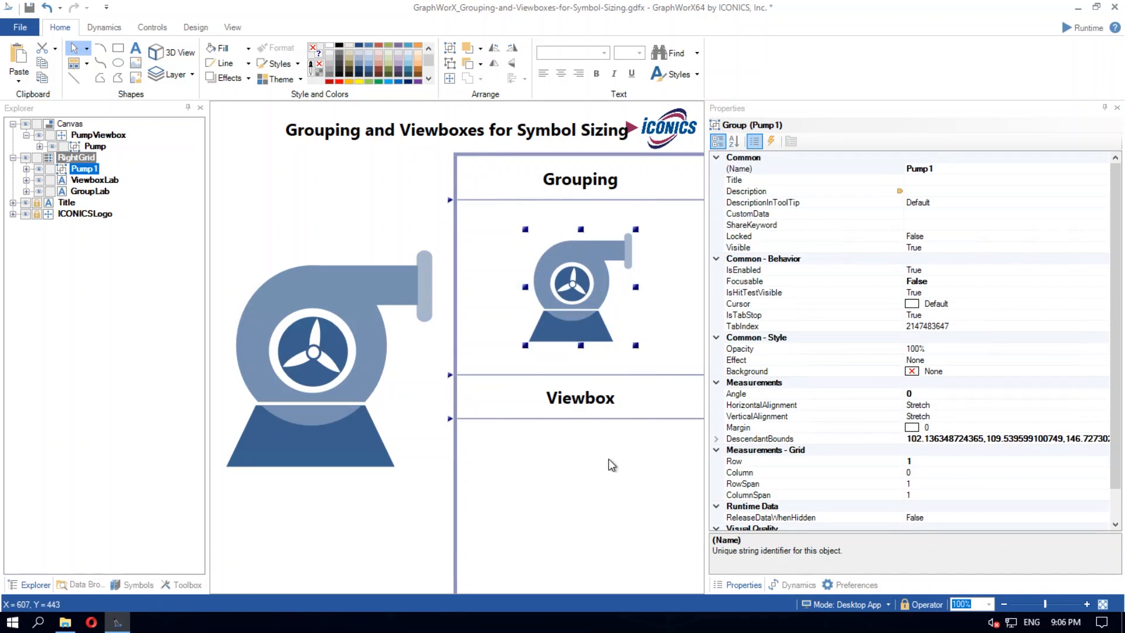
Paste another copy of the Pump group into the grid area under the Viewbox heading and wrap it in a Viewbox
left_click(598, 474)
right_click(596, 473)
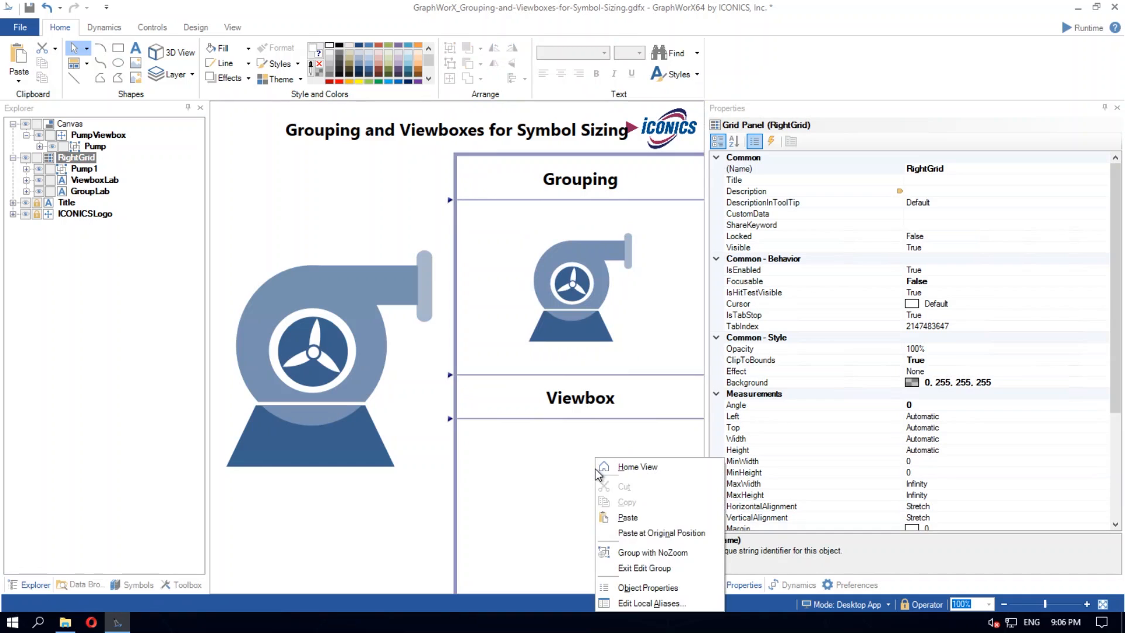
left_click(623, 517)
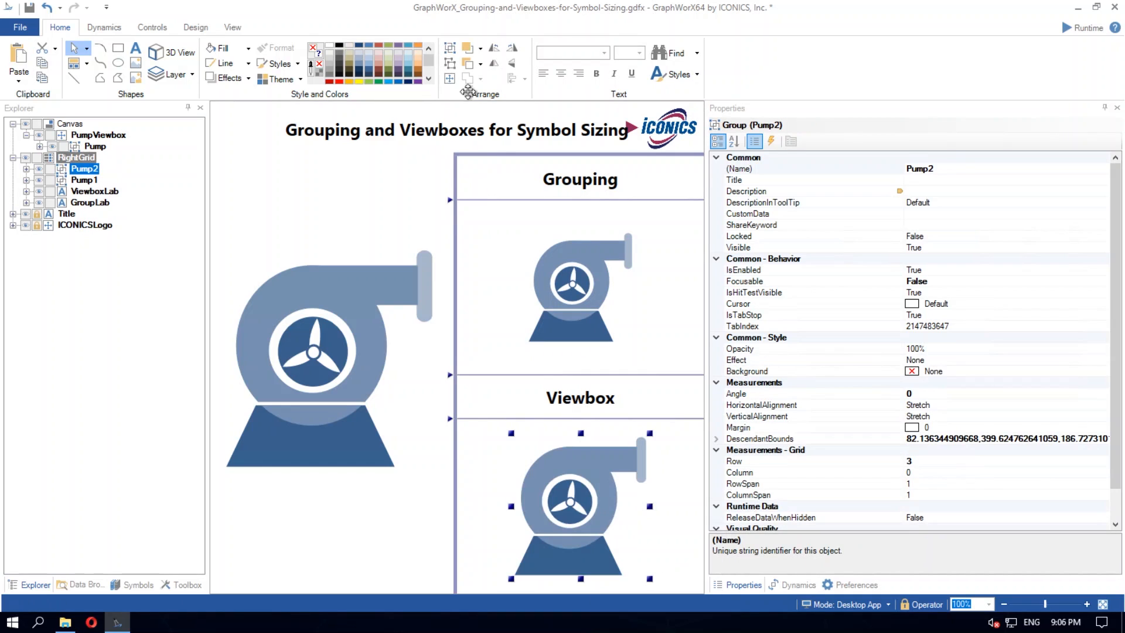
left_click(450, 79)
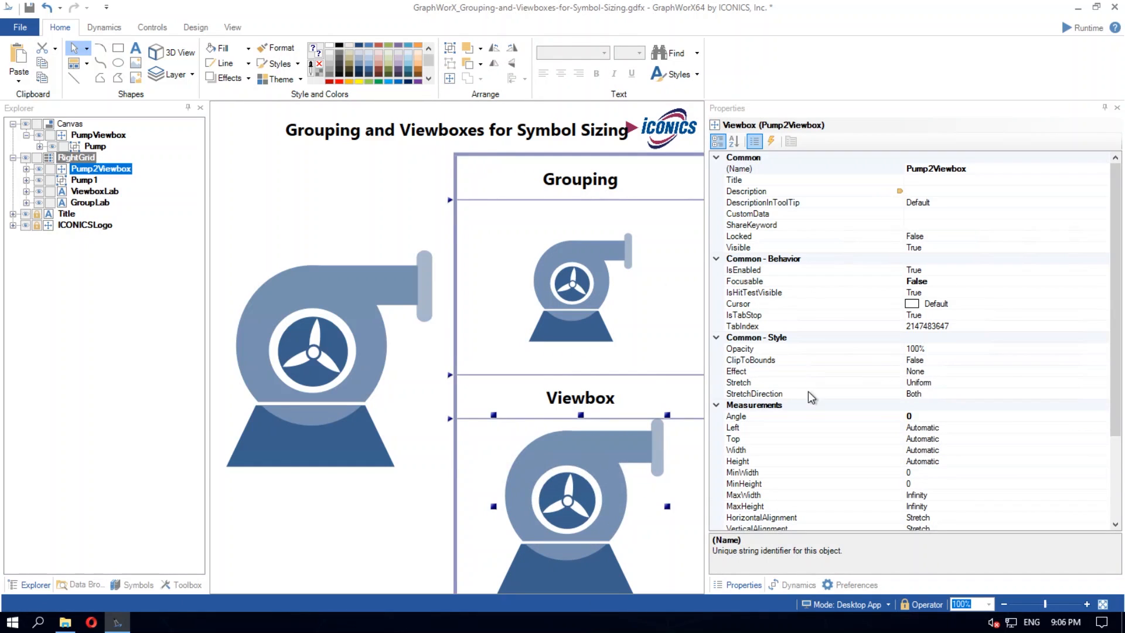